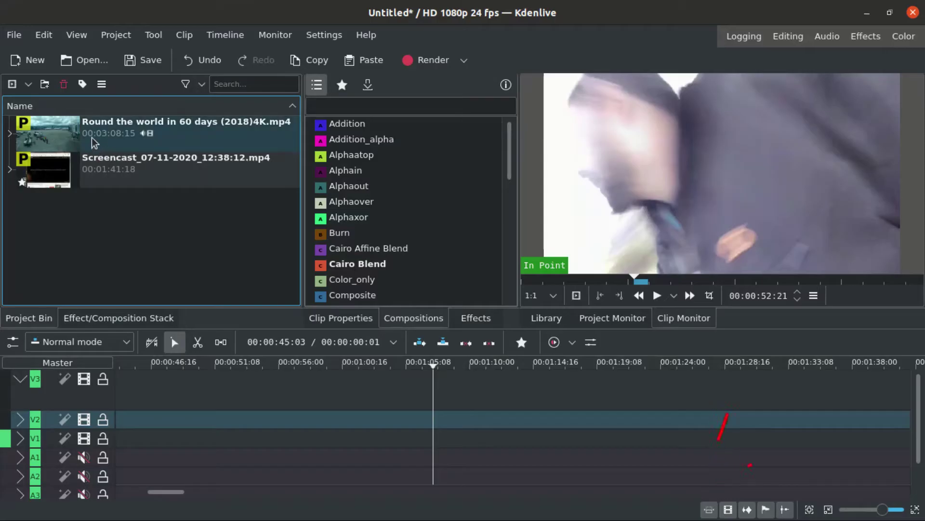
# Step: Expand the travel clip in the bin and preview its Zone 3 and Zone 4 subclips
pyautogui.click(94, 142)
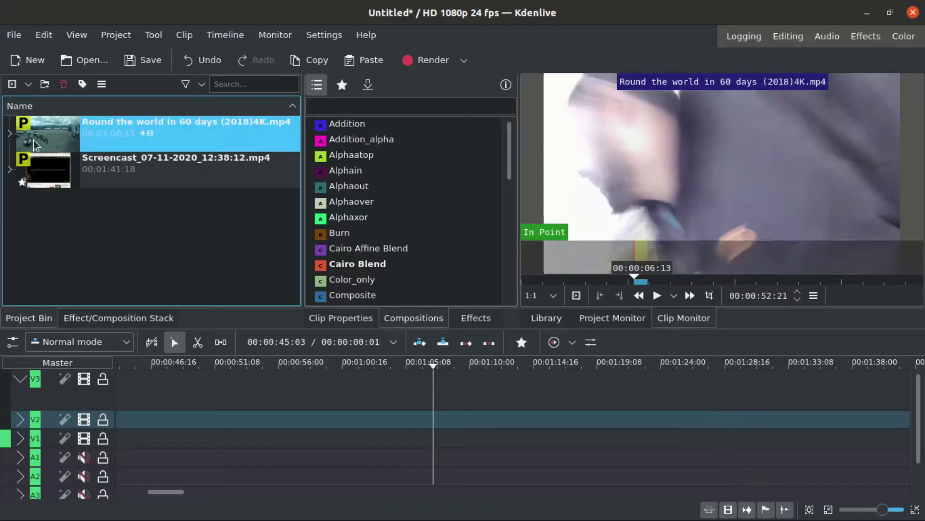
pyautogui.click(10, 134)
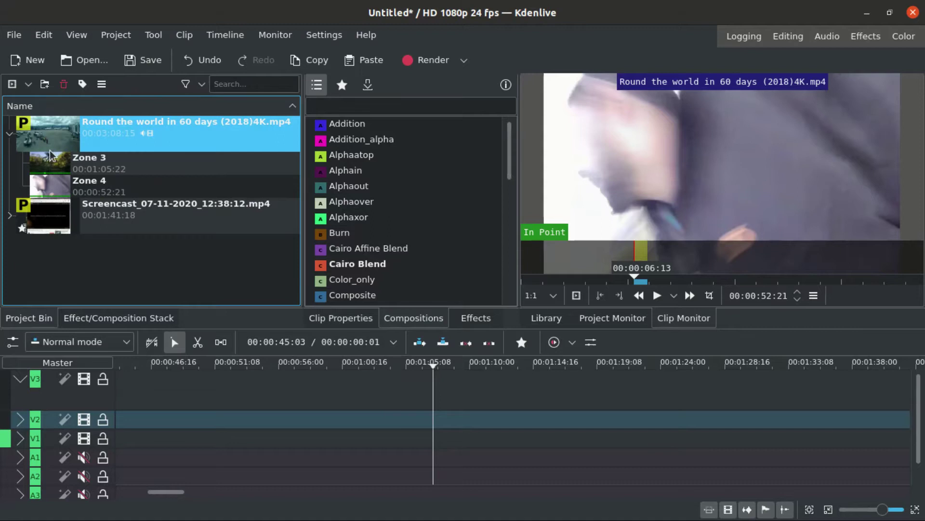
pyautogui.click(64, 162)
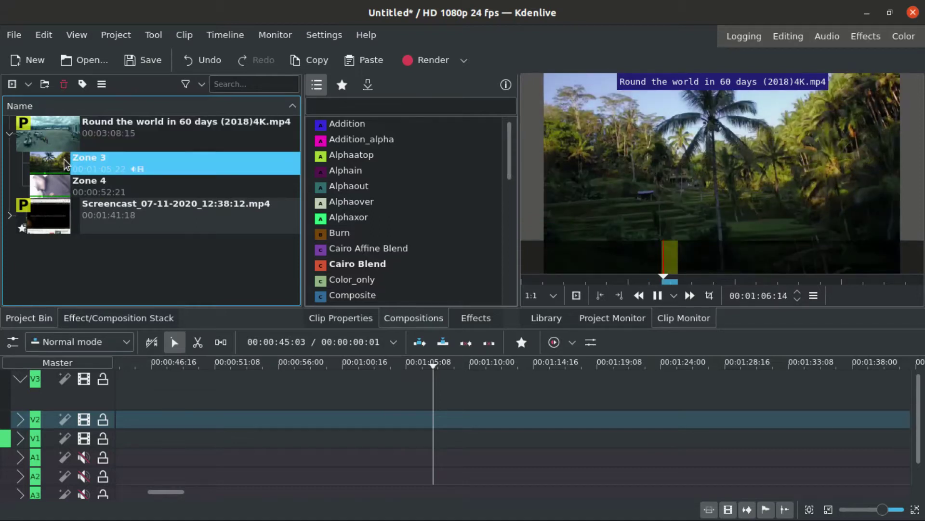
pyautogui.click(120, 185)
pyautogui.press('space')
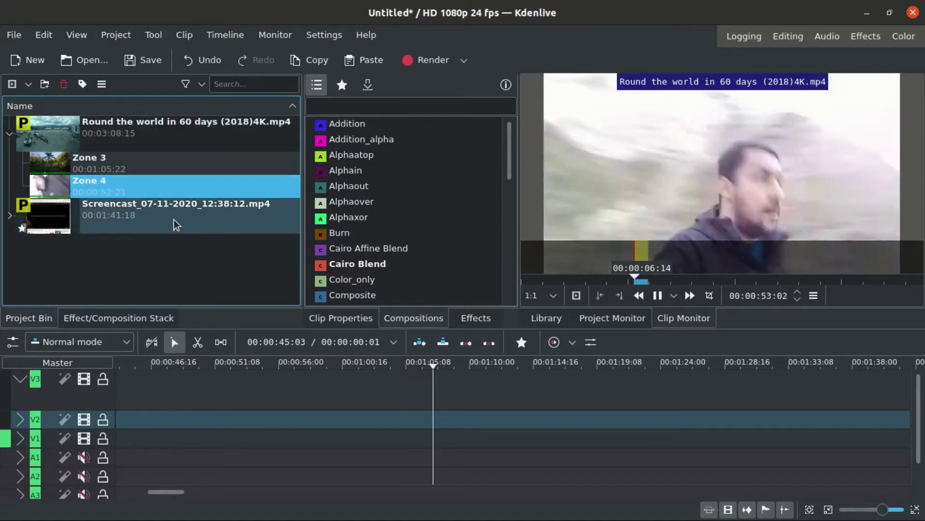
# Step: Load the full travel clip and mark a zone around the sunset field shot
pyautogui.click(127, 140)
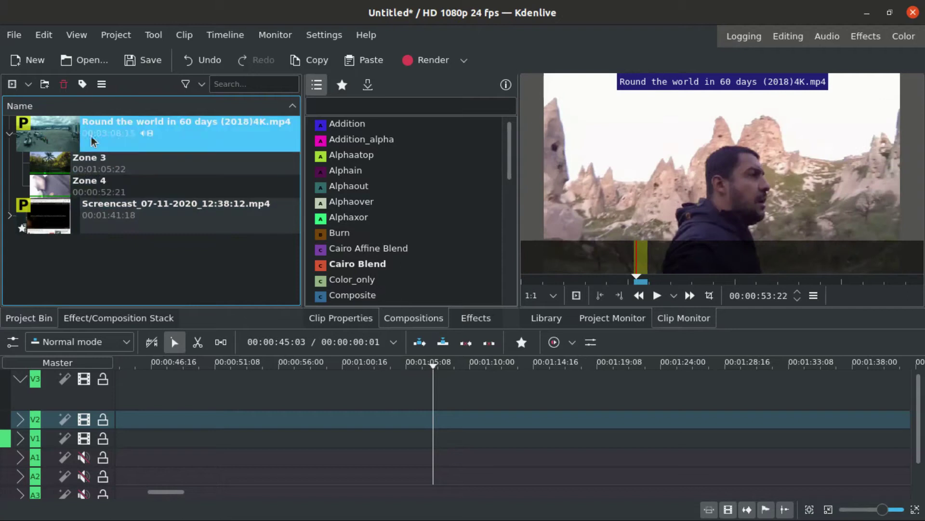
pyautogui.click(571, 281)
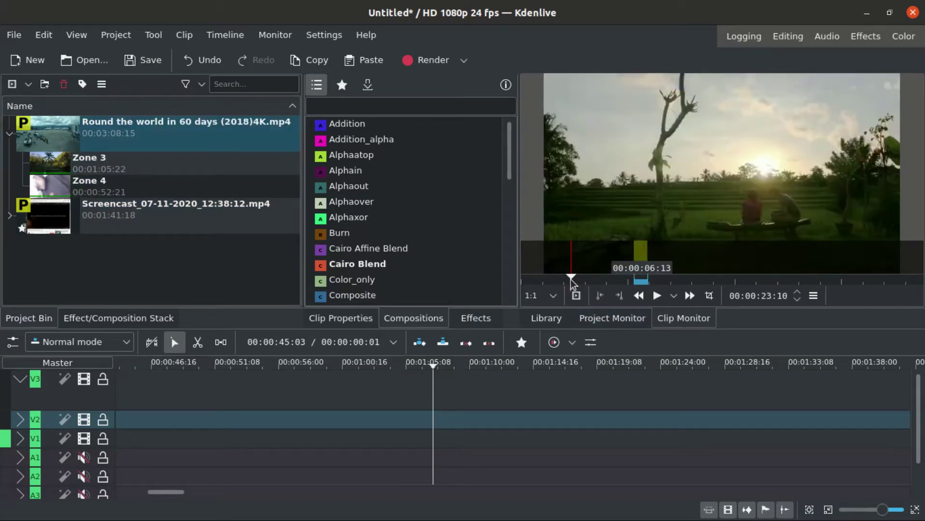
pyautogui.click(570, 280)
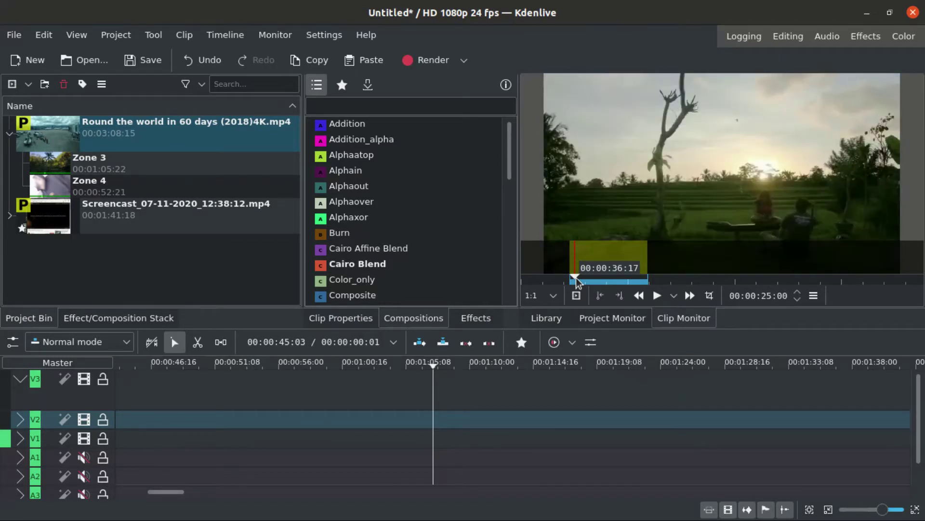
pyautogui.press('Right')
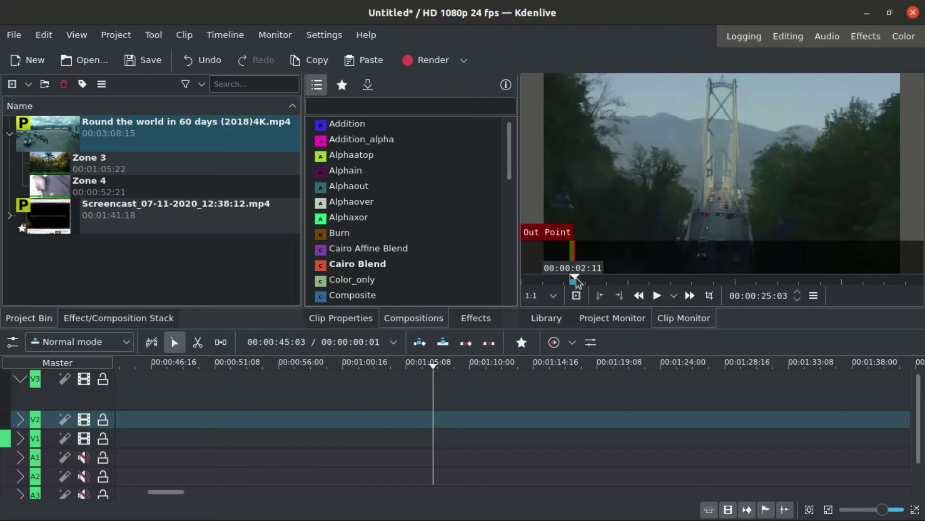
# Step: Save the marked range as a new Zone 3 subclip and preview the screencast clip
pyautogui.rightClick(595, 171)
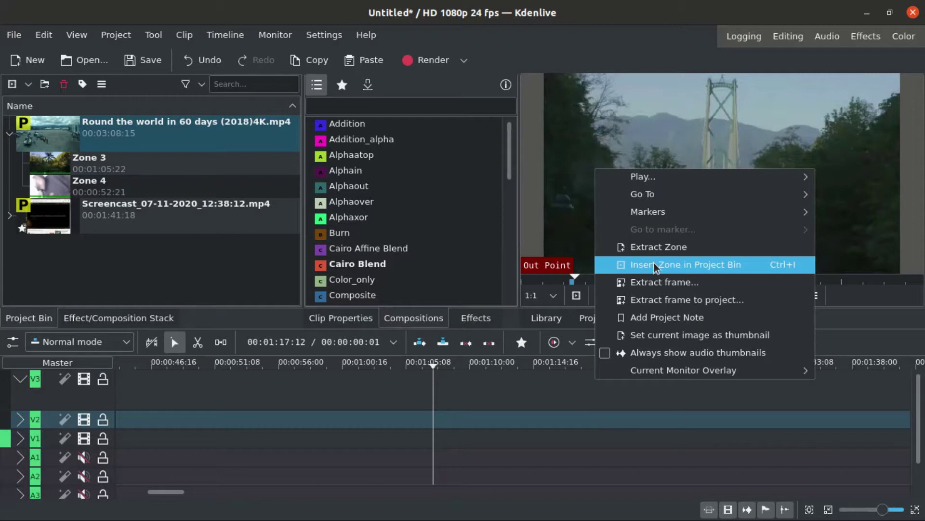
pyautogui.click(672, 264)
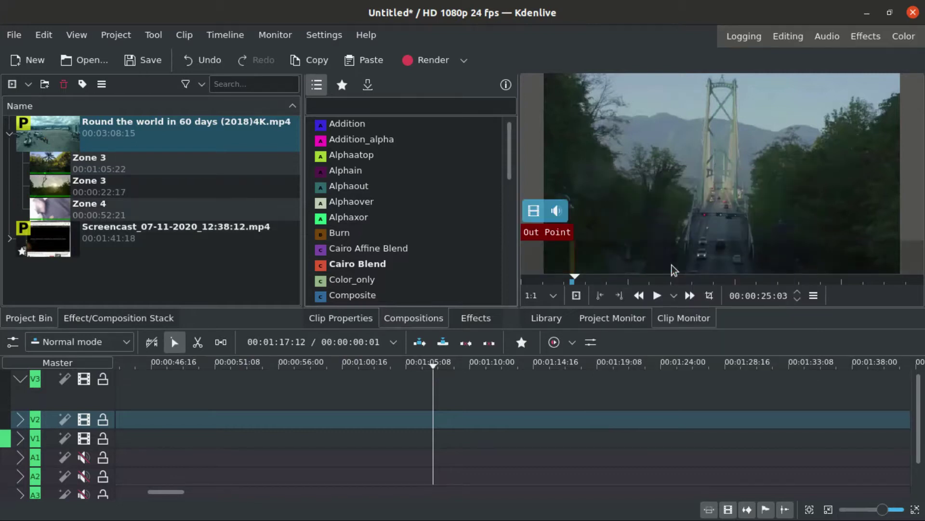
pyautogui.click(41, 169)
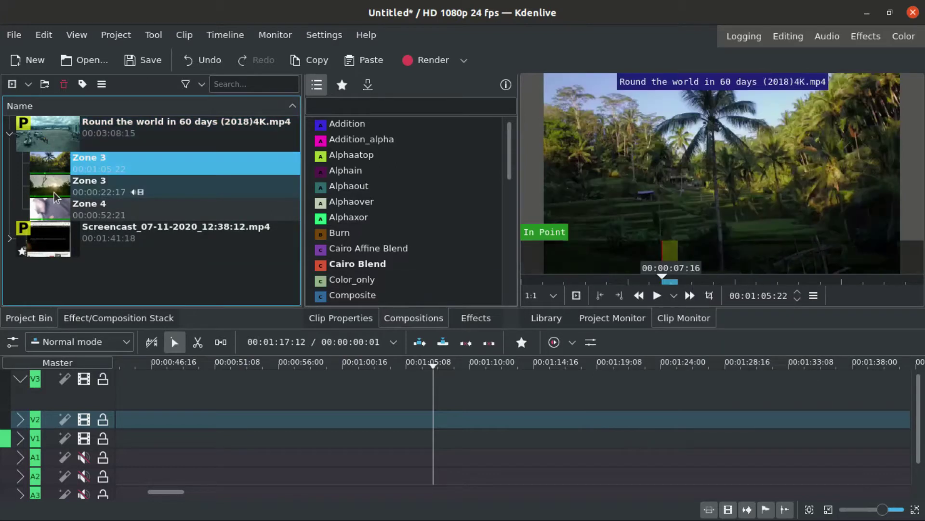
pyautogui.click(48, 208)
pyautogui.click(66, 231)
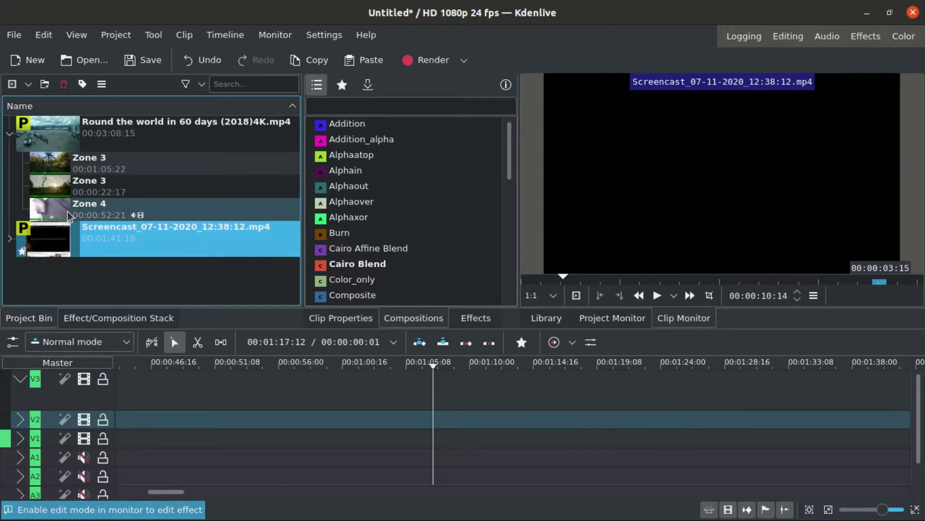
# Step: Preview the Zone 4 and both Zone 3 subclips in the bin to check them
pyautogui.click(58, 212)
pyautogui.click(52, 186)
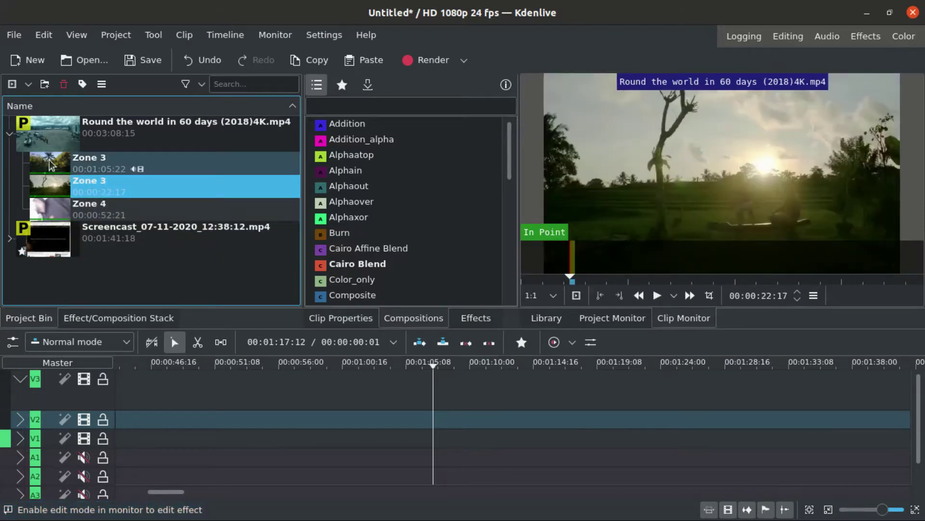
pyautogui.click(51, 166)
pyautogui.click(55, 188)
pyautogui.click(75, 212)
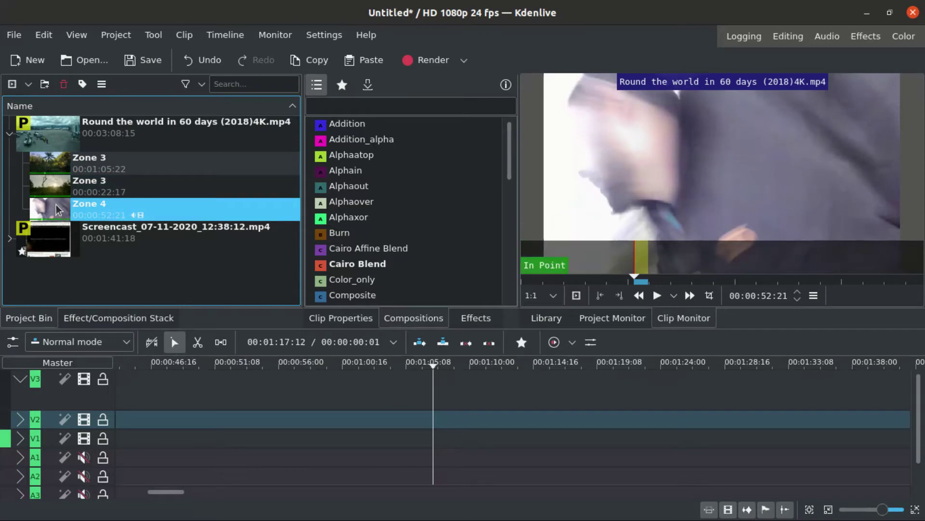
# Step: Place the Zone 4 travel subclip on track V3 near 00:01:02 and expand the screencast clip's zones
pyautogui.moveTo(58, 210)
pyautogui.mouseDown()
pyautogui.moveTo(364, 377)
pyautogui.moveTo(406, 363)
pyautogui.moveTo(390, 370)
pyautogui.mouseUp()
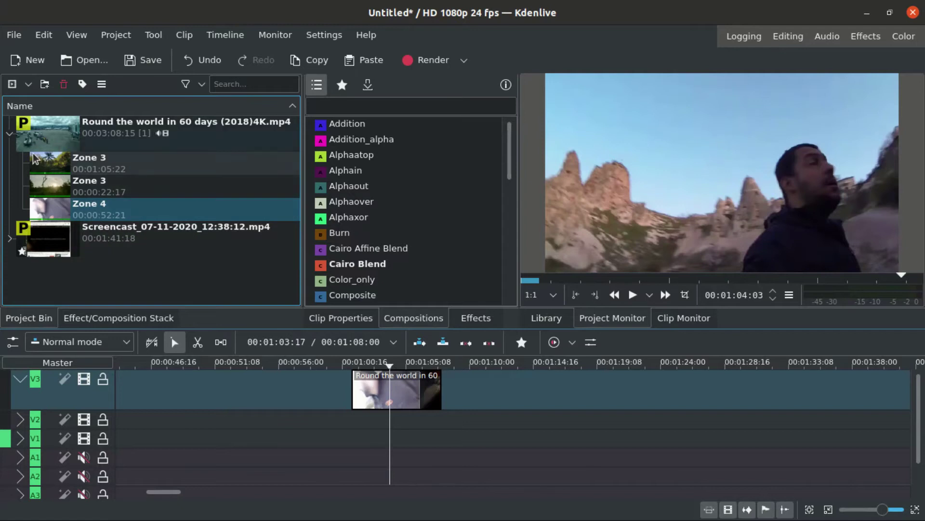
pyautogui.click(10, 239)
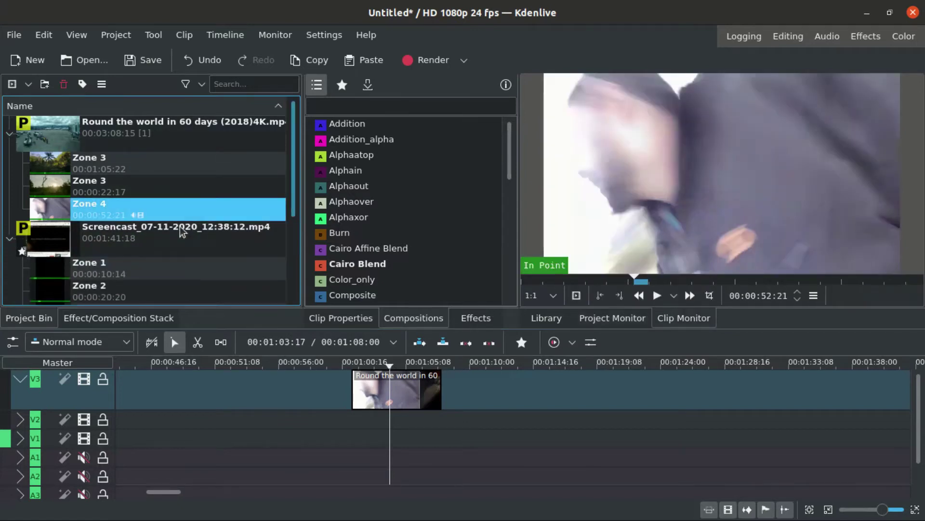
pyautogui.scroll(-3, 297, 187)
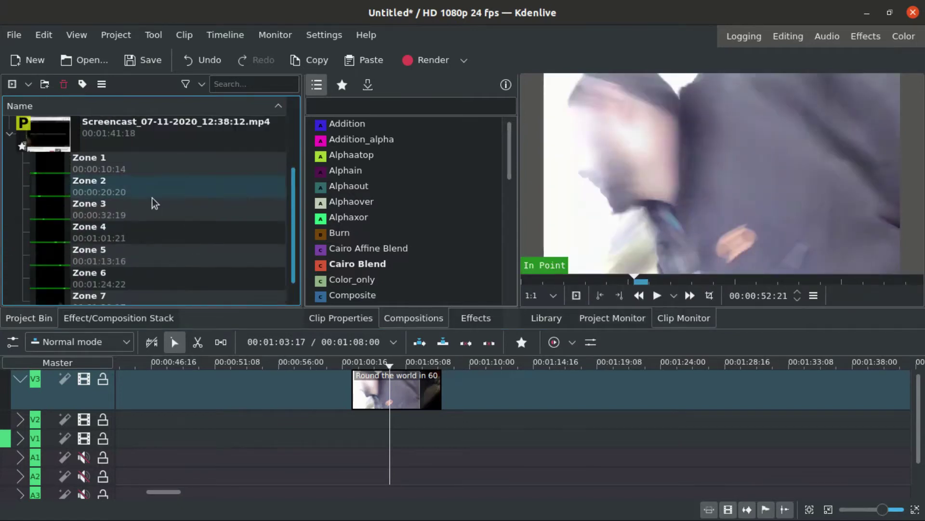
# Step: Preview screencast Zones 1 through 6 in the Clip Monitor
pyautogui.click(137, 166)
pyautogui.press('space')
pyautogui.click(130, 188)
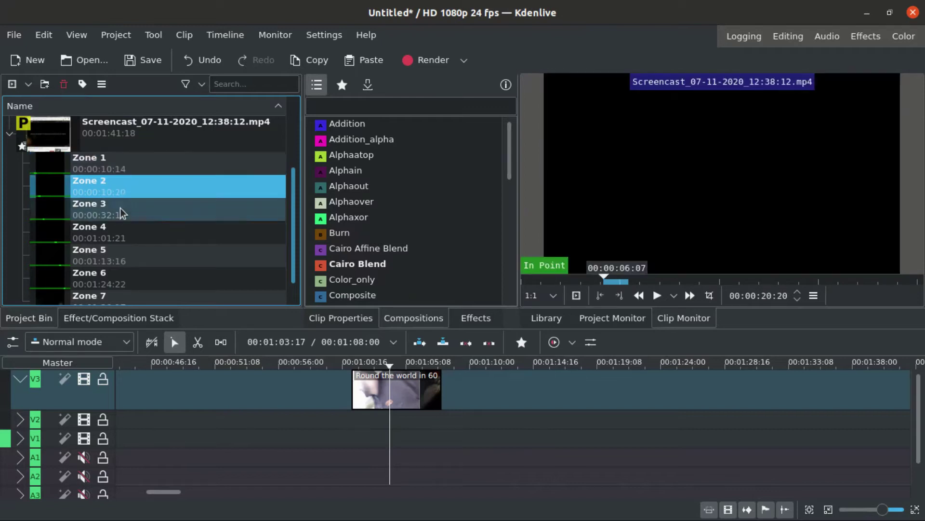
pyautogui.click(123, 234)
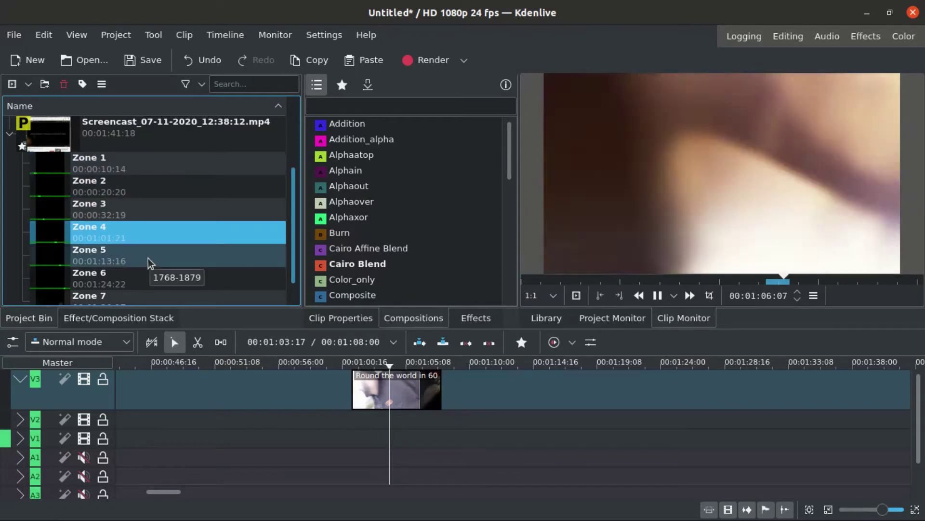
pyautogui.click(151, 262)
pyautogui.click(120, 282)
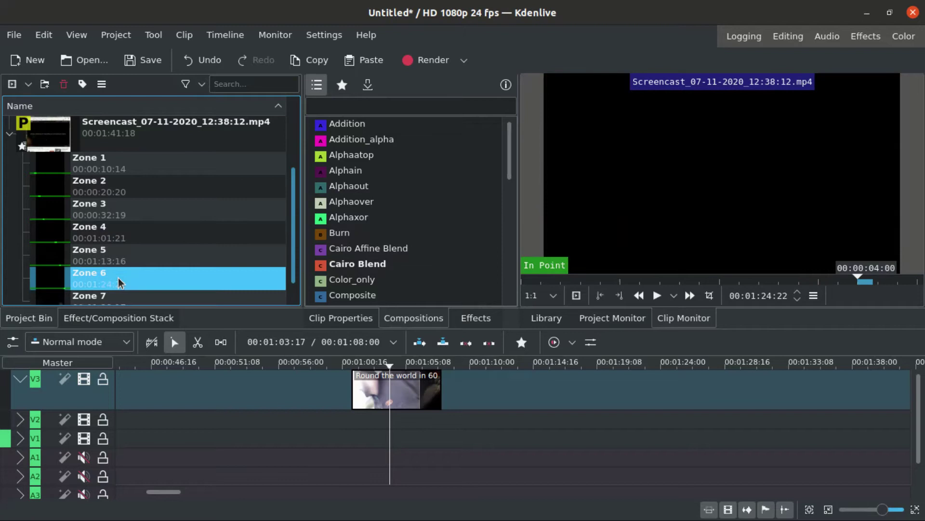
pyautogui.click(92, 212)
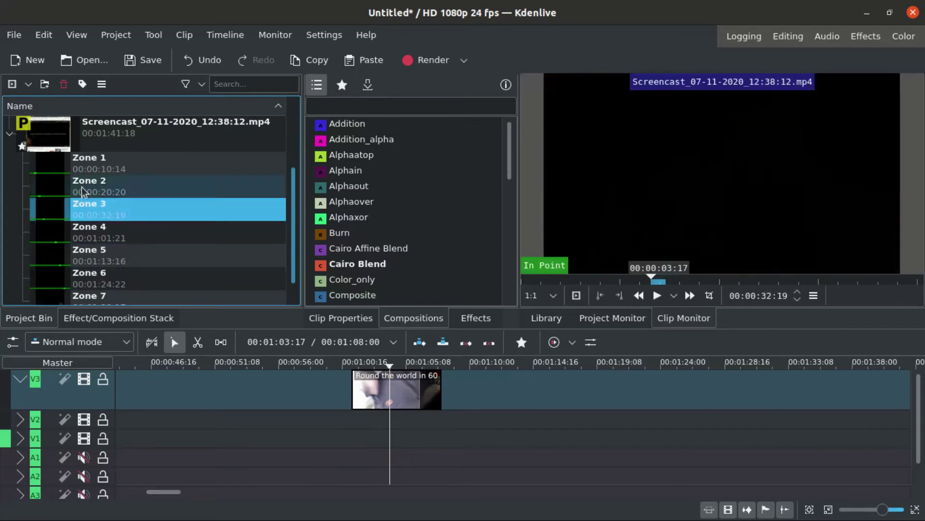
pyautogui.click(84, 191)
pyautogui.press('space')
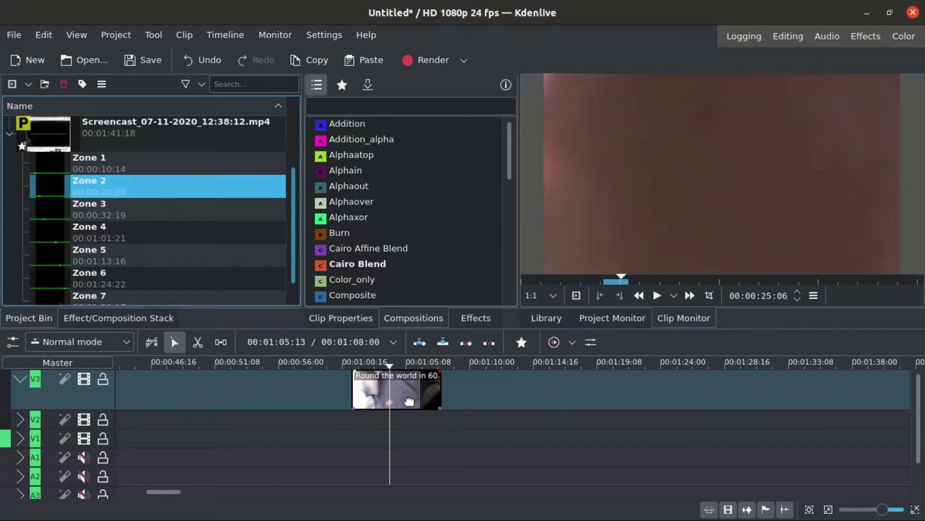
# Step: Move the travel clip to V2, put screencast Zone 2 above it on V3, and blend with Lighten
pyautogui.moveTo(409, 401); pyautogui.dragTo(413, 420)
pyautogui.click(30, 317)
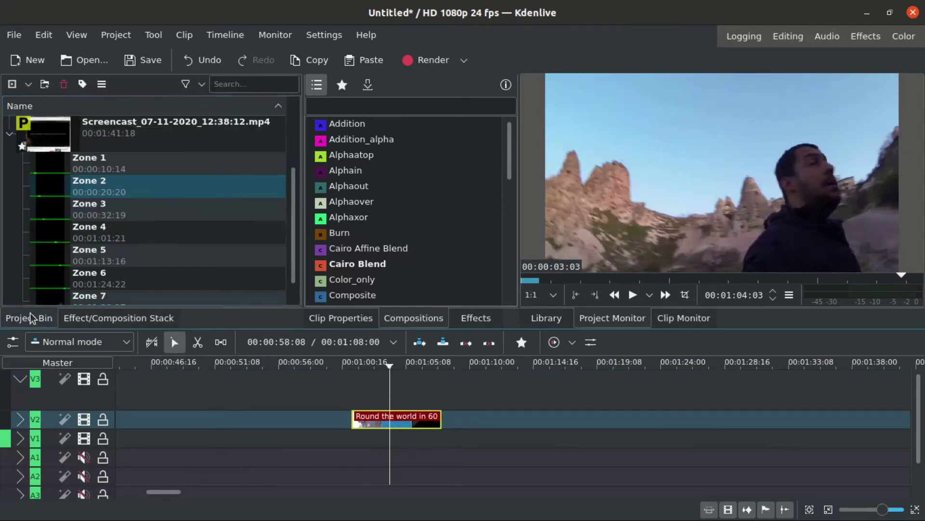
pyautogui.moveTo(77, 185); pyautogui.dragTo(364, 402)
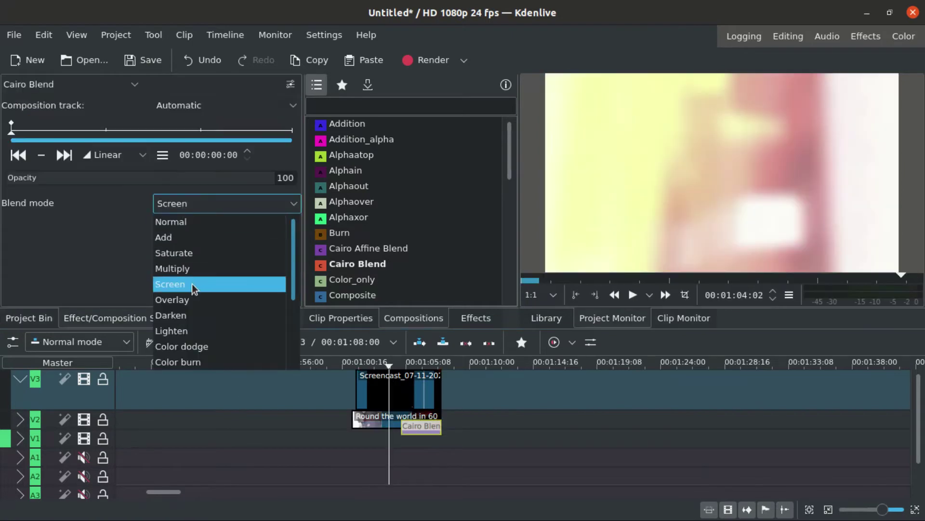
pyautogui.click(201, 330)
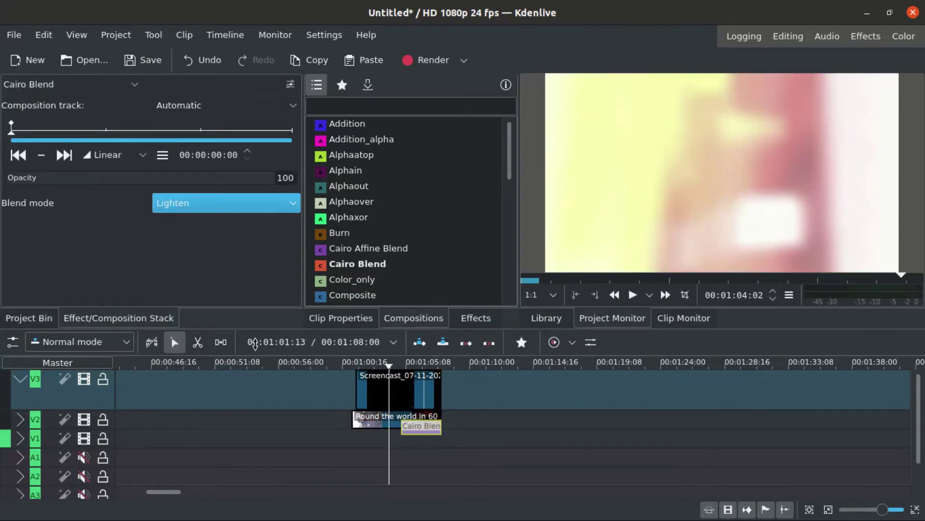
# Step: Extend the Cairo Blend composition across the clip and play back the blended section
pyautogui.moveTo(399, 369); pyautogui.dragTo(408, 367)
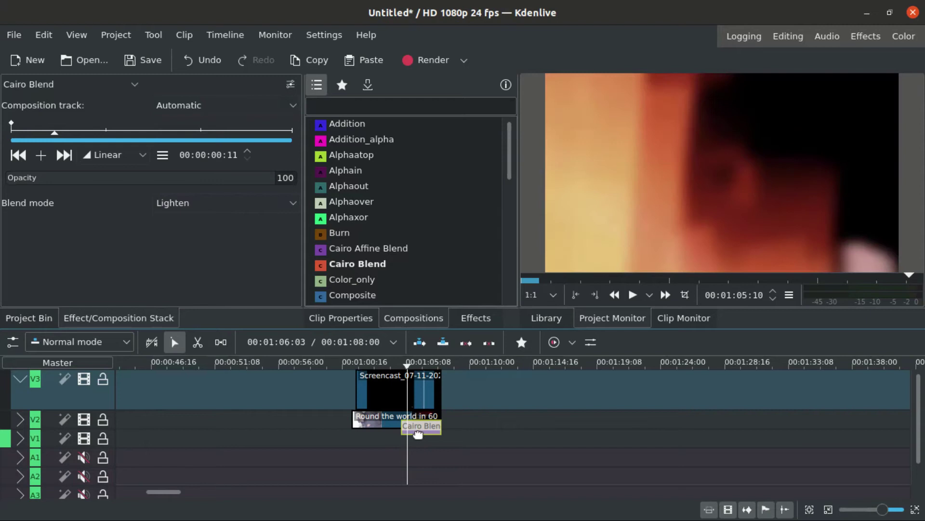
pyautogui.moveTo(417, 429); pyautogui.dragTo(398, 413)
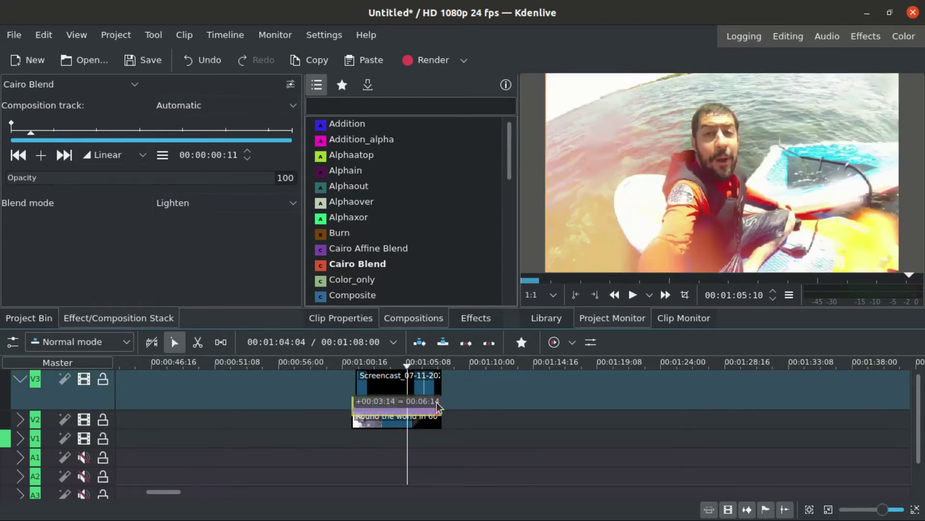
pyautogui.click(368, 371)
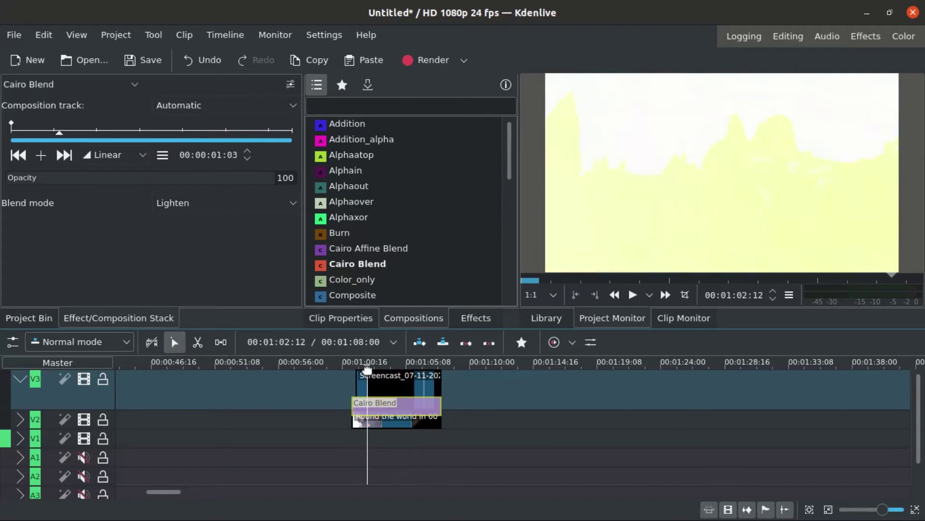
pyautogui.press('space')
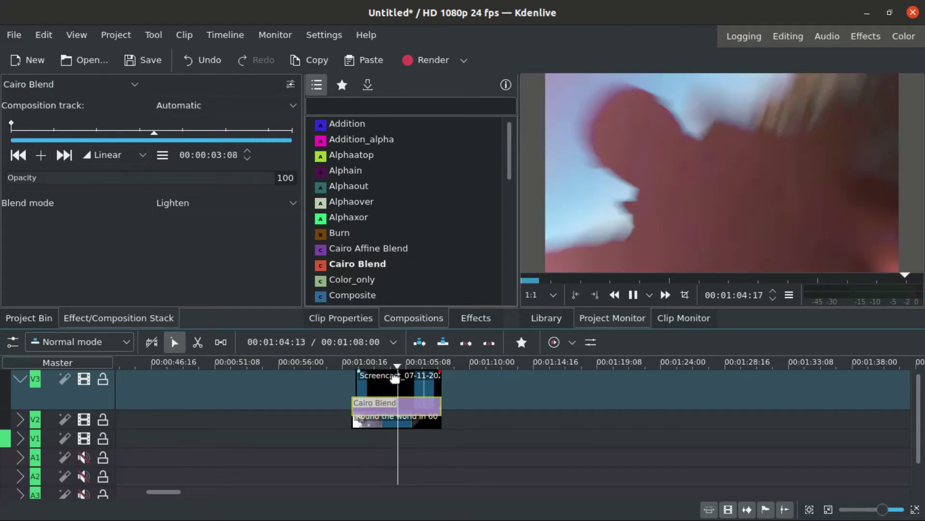
pyautogui.press('space')
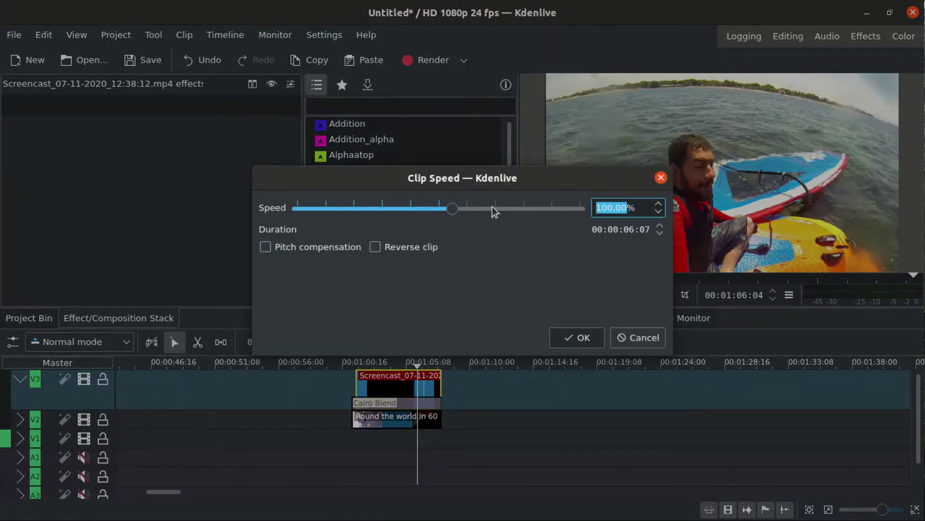
# Step: Speed up and shorten the light-leak clip on V3, then preview it
pyautogui.moveTo(493, 207); pyautogui.dragTo(488, 207)
pyautogui.click(577, 335)
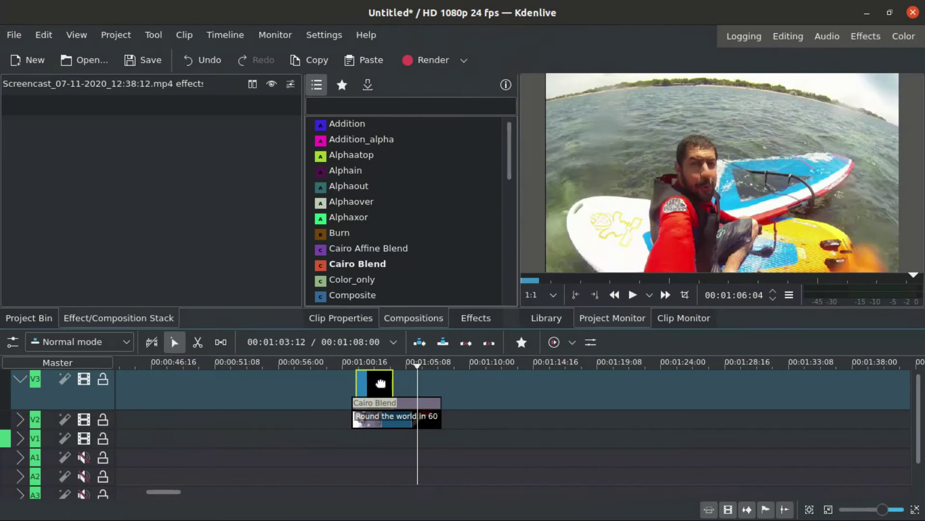
pyautogui.click(376, 370)
pyautogui.press('space')
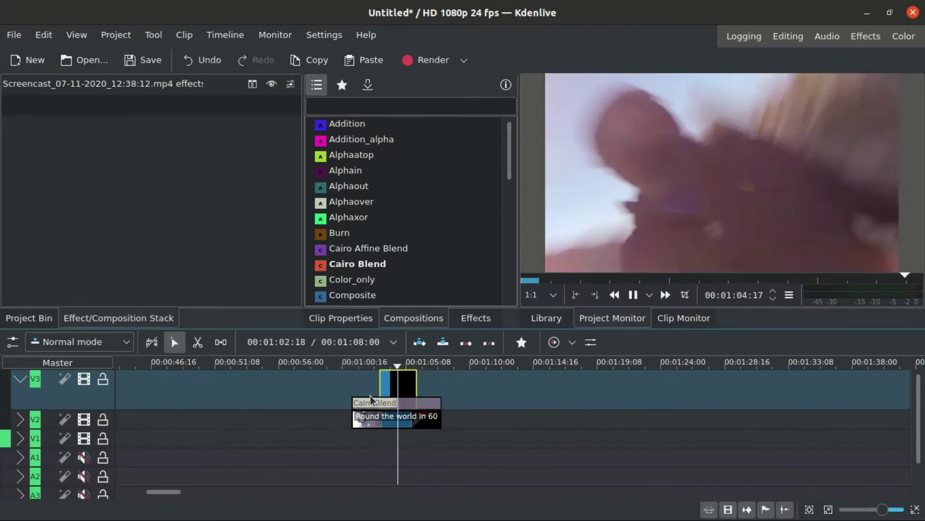
pyautogui.press('space')
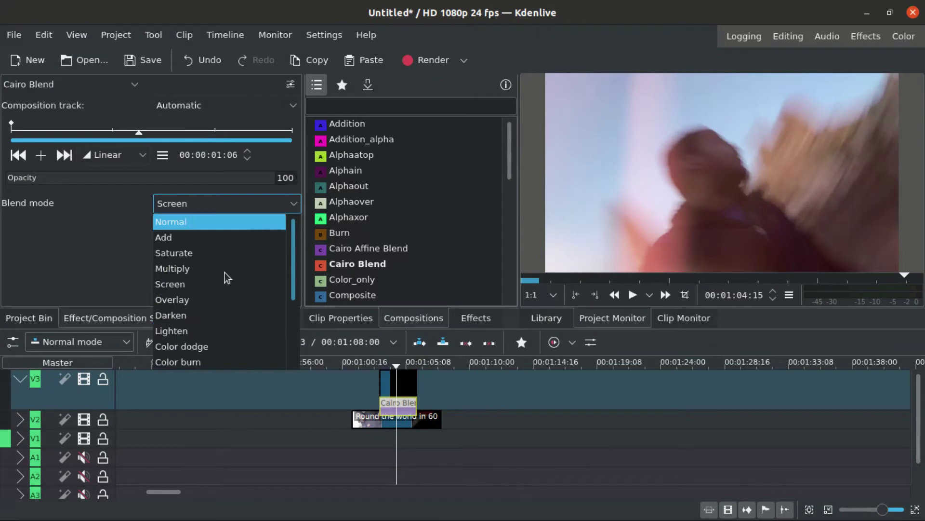
# Step: Compare the Lighten and Screen blend modes on the Cairo Blend composition
pyautogui.click(228, 331)
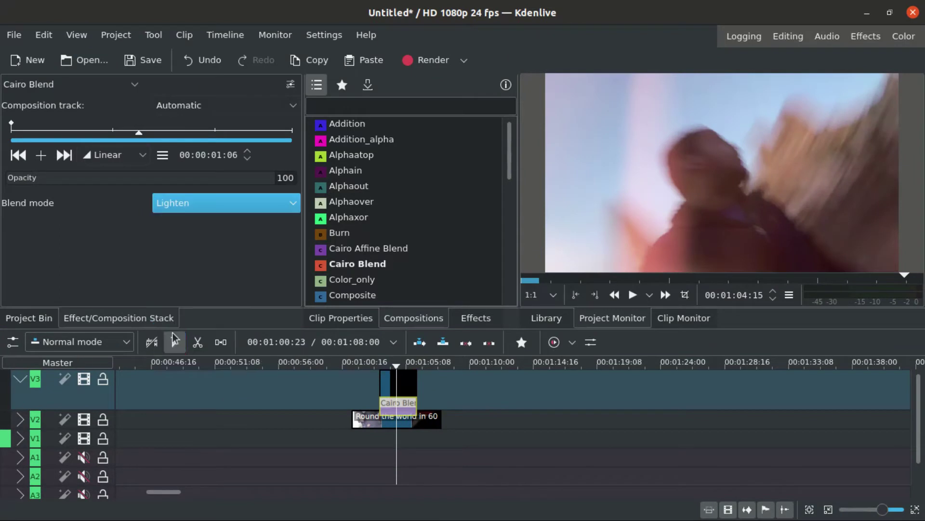
pyautogui.click(381, 451)
pyautogui.press('space')
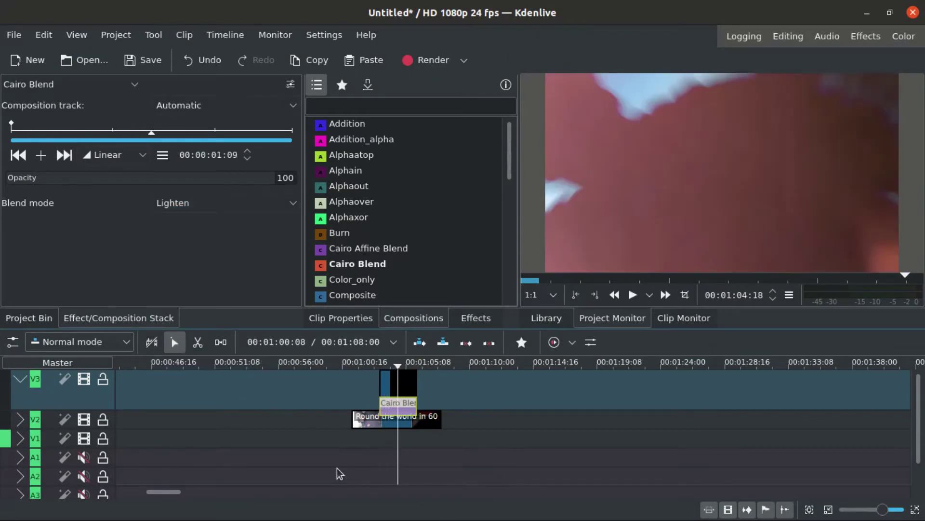
pyautogui.click(226, 202)
pyautogui.click(196, 285)
pyautogui.click(187, 203)
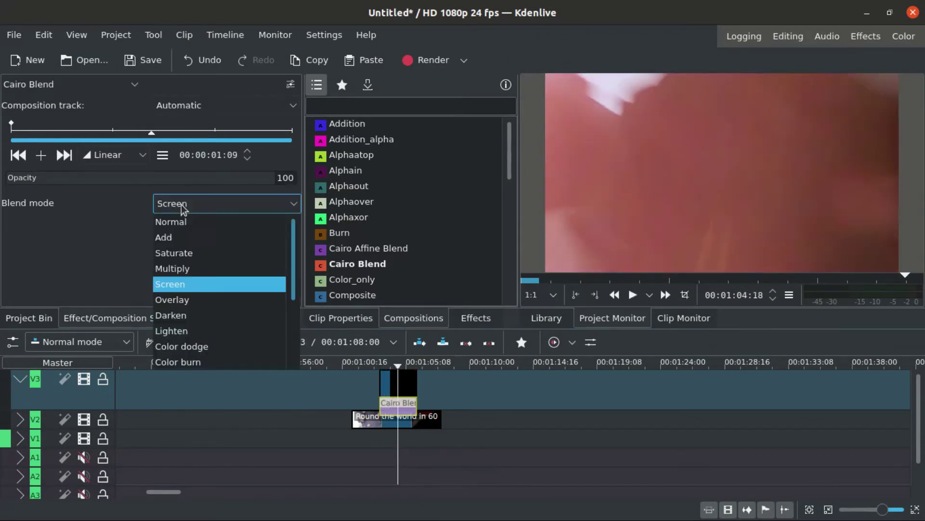
pyautogui.click(188, 330)
# Step: Try Color burn and Color dodge, then settle on Screen blending and replay
pyautogui.click(188, 205)
pyautogui.click(193, 361)
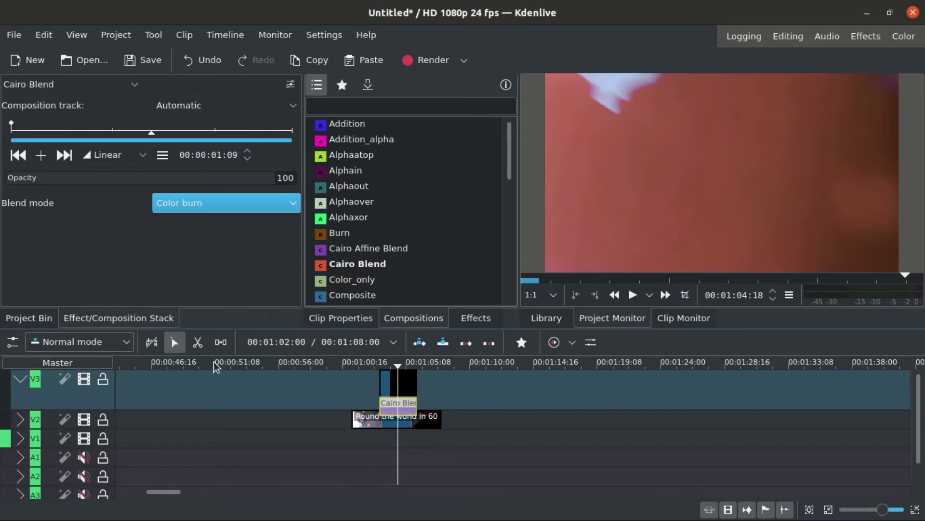
pyautogui.click(212, 207)
pyautogui.click(191, 351)
pyautogui.click(386, 367)
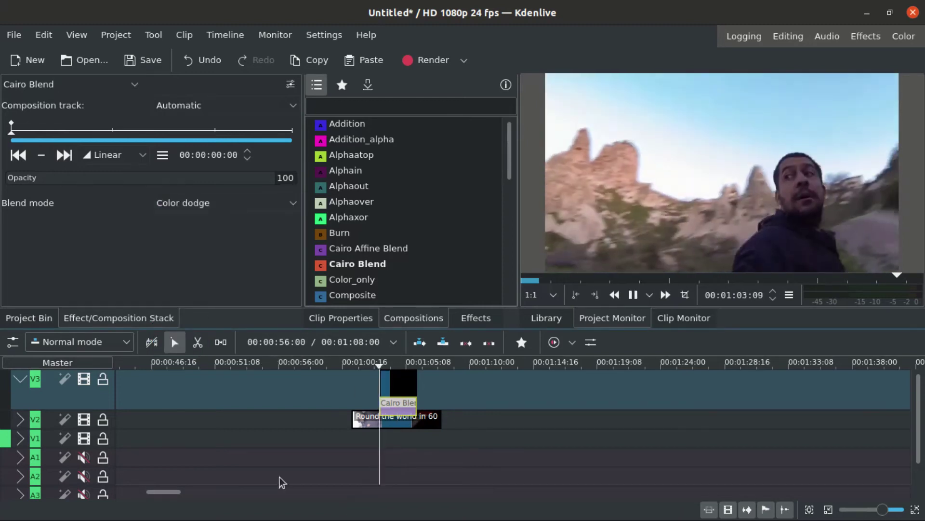
pyautogui.click(188, 203)
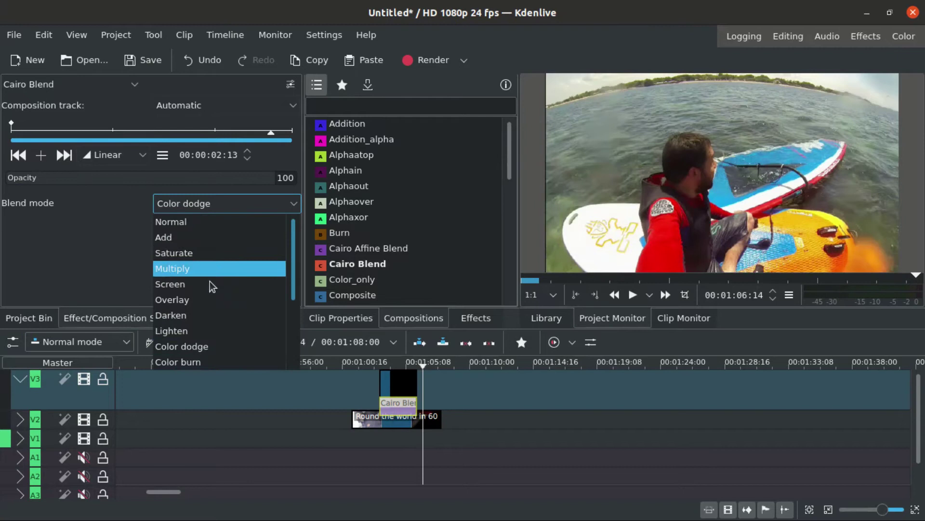
pyautogui.click(210, 282)
pyautogui.click(384, 365)
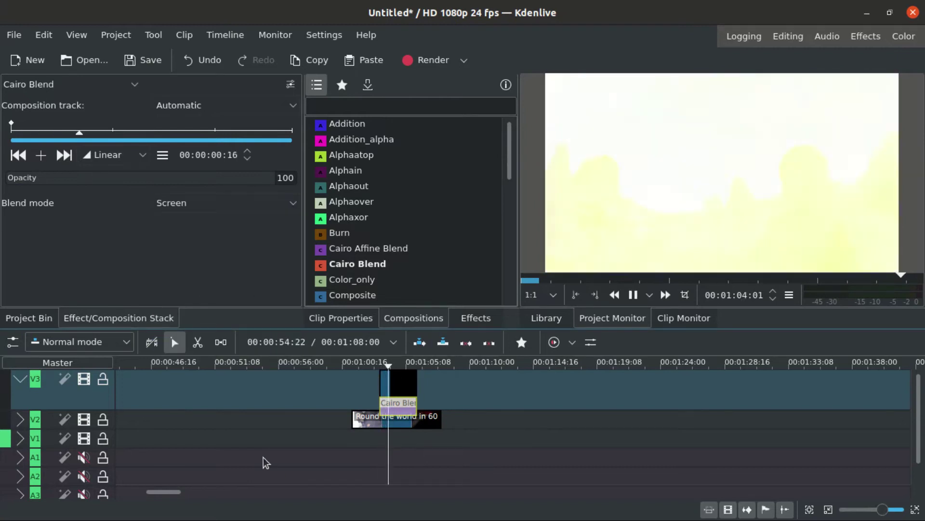
# Step: Drag the sped-up light-leak clip a few frames later on V3 and play to check timing
pyautogui.rightClick(395, 382)
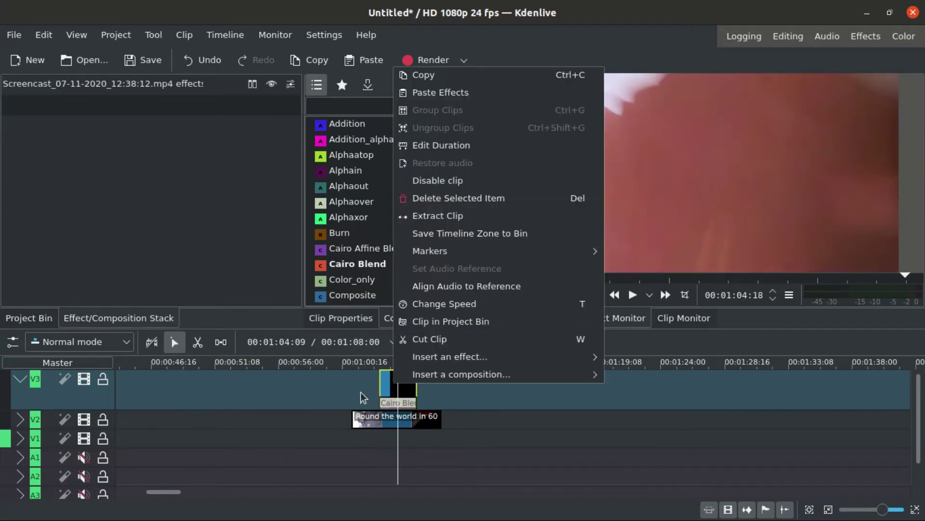
pyautogui.keyDown('ctrl'); pyautogui.scroll(5, 405, 380); pyautogui.keyUp('ctrl')
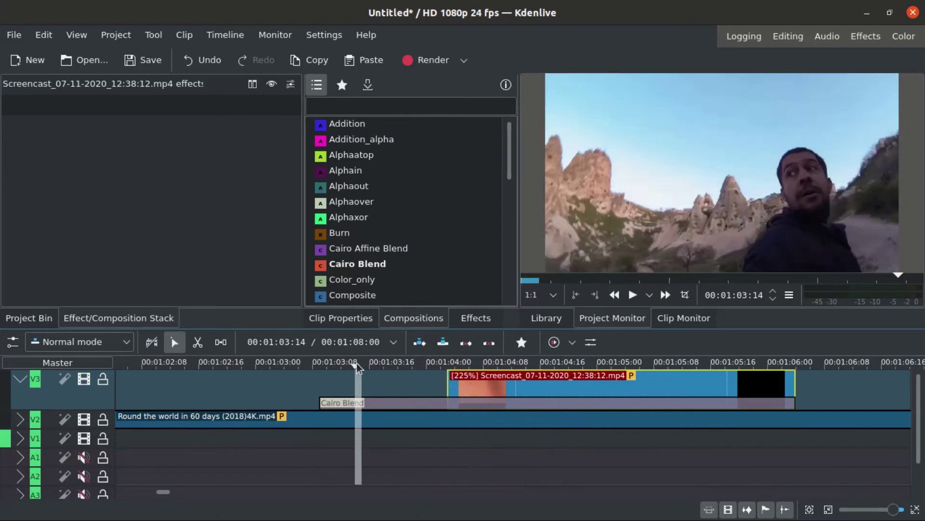
pyautogui.moveTo(444, 362); pyautogui.dragTo(423, 362)
pyautogui.moveTo(484, 383)
pyautogui.mouseDown()
pyautogui.moveTo(547, 382)
pyautogui.moveTo(534, 382)
pyautogui.mouseUp()
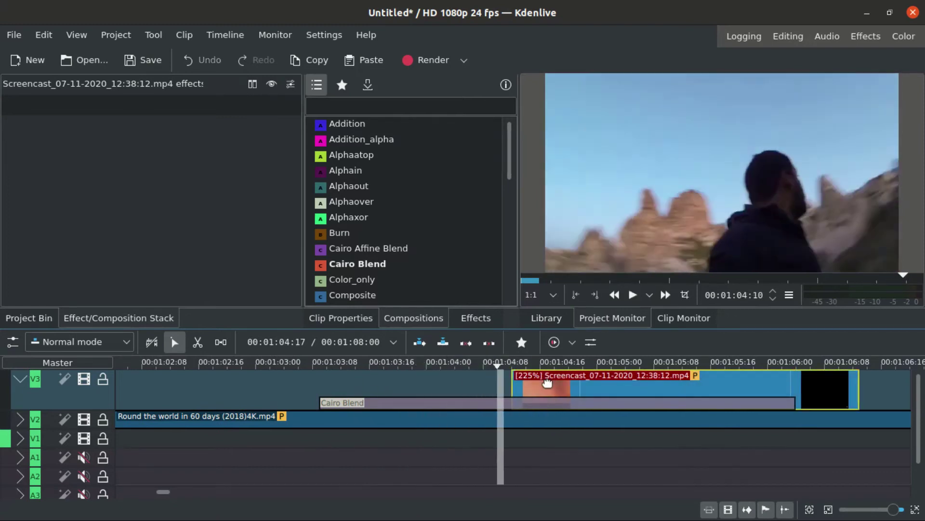
pyautogui.press('space')
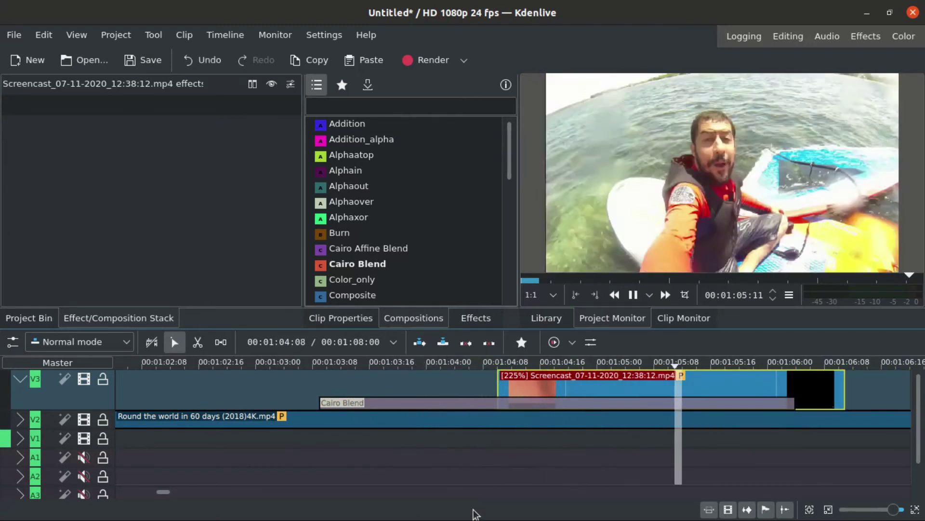
pyautogui.press('space')
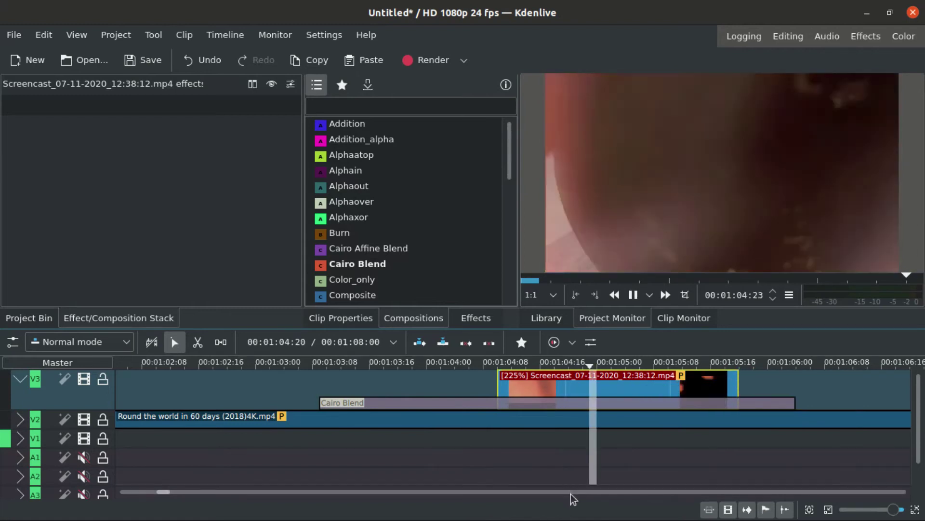
# Step: Scrub the timeline and drop the Zone 3 sunset travel shot onto V2
pyautogui.keyDown('ctrl'); pyautogui.scroll(-3, 375, 443); pyautogui.keyUp('ctrl')
pyautogui.click(352, 377)
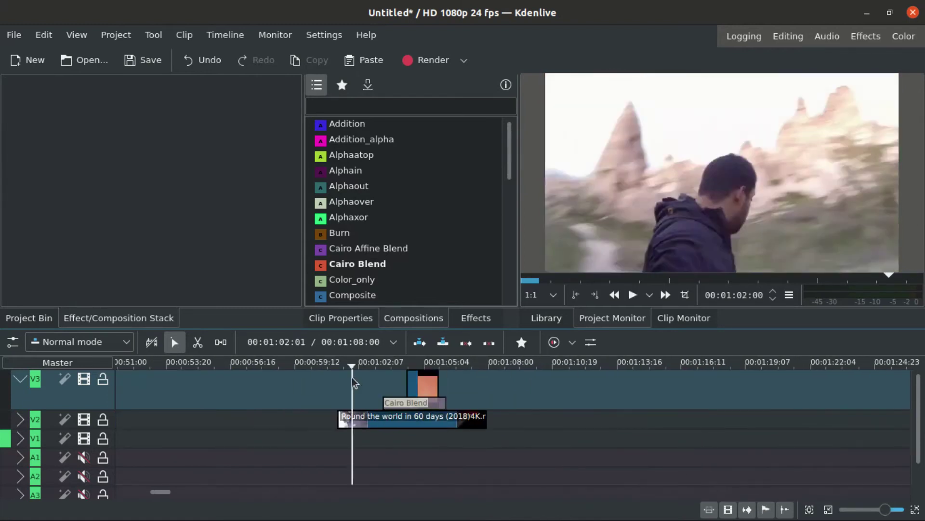
pyautogui.moveTo(352, 377); pyautogui.dragTo(393, 385)
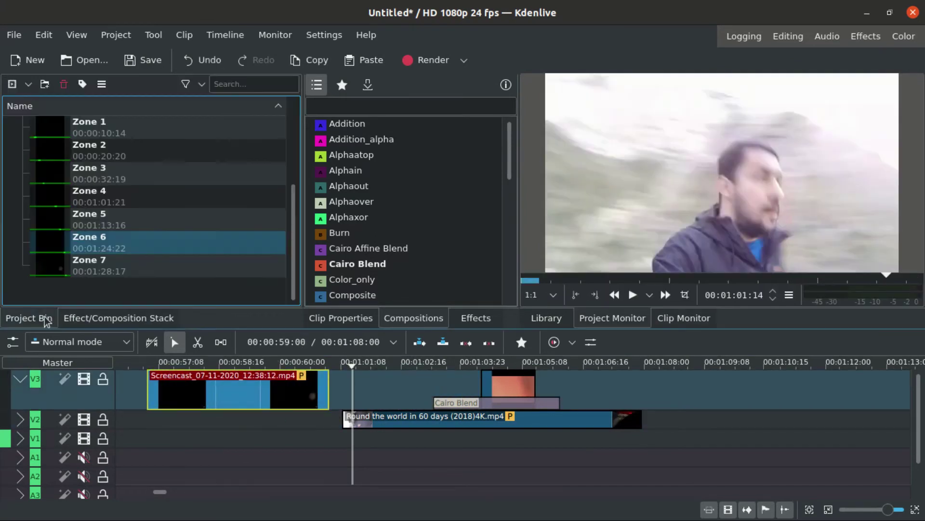
pyautogui.moveTo(99, 194); pyautogui.dragTo(240, 419)
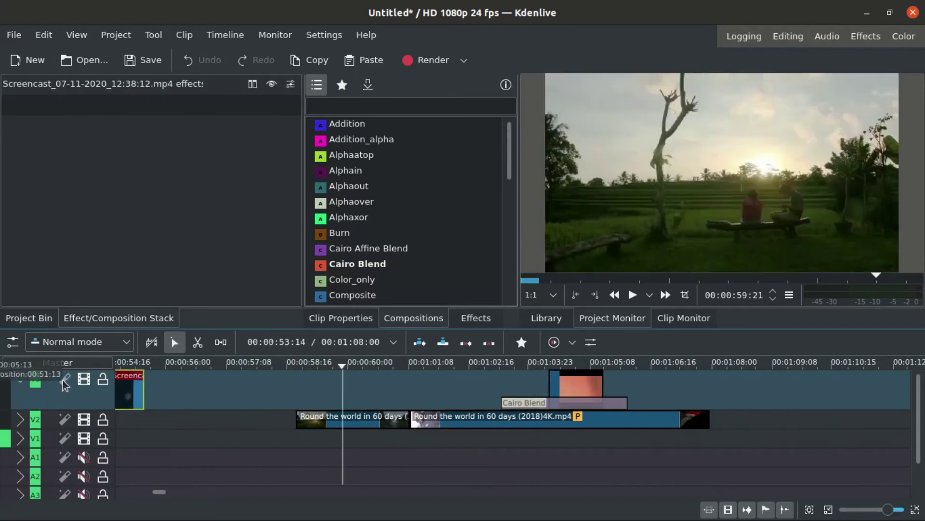
# Step: Position the playhead near the new shot and select the second light-leak clip on V3
pyautogui.hscroll(-3, 434, 386)
pyautogui.click(467, 386)
pyautogui.scroll(3, 462, 386)
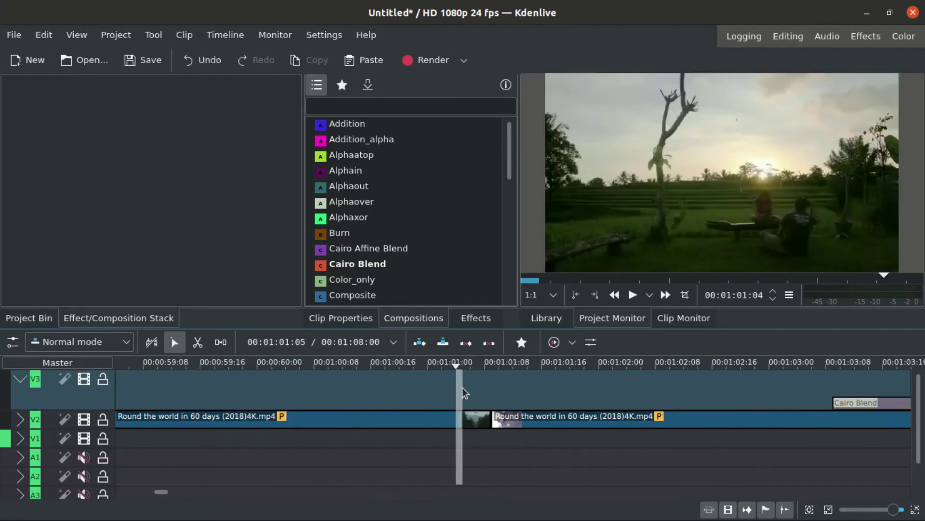
pyautogui.click(488, 419)
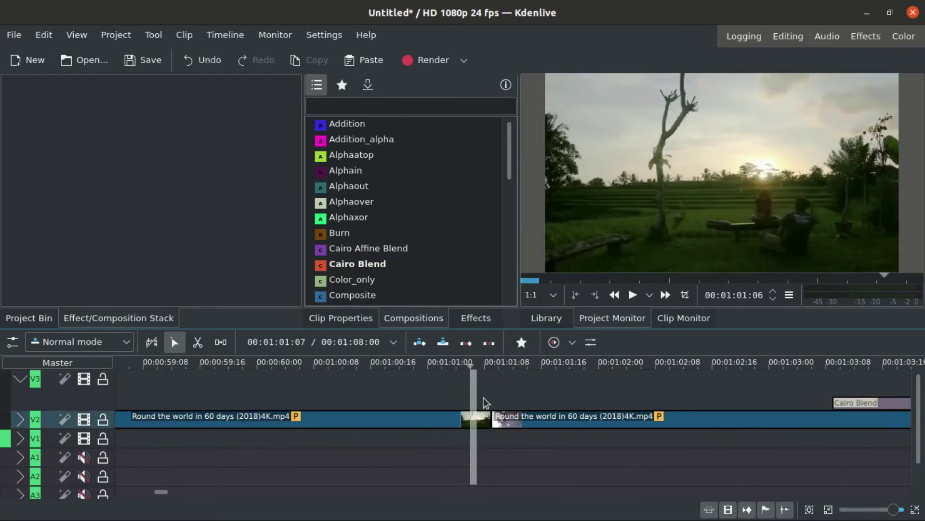
# Step: Set the second light-leak clip to 300% speed and move it over the cut between shots
pyautogui.hscroll(-3, 484, 398)
pyautogui.click(344, 390)
pyautogui.rightClick(344, 390)
pyautogui.click(388, 311)
pyautogui.write('300')
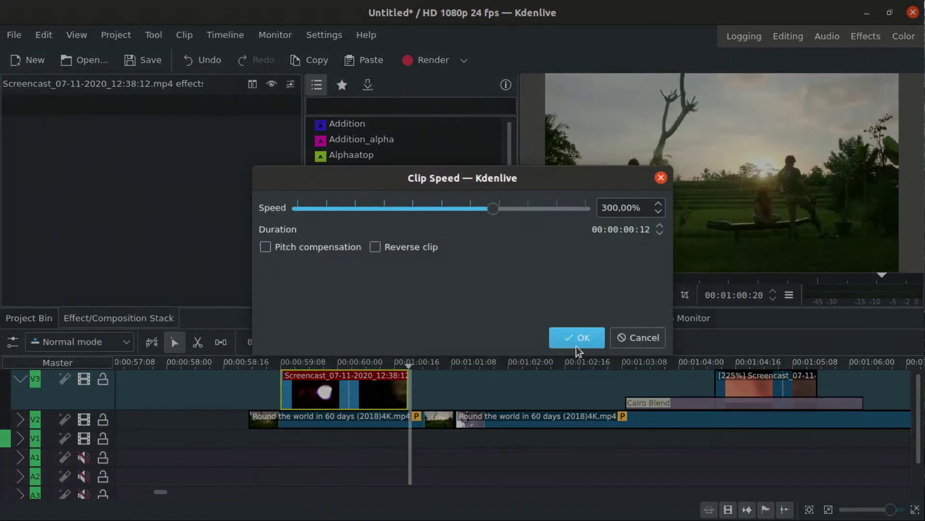
pyautogui.click(577, 343)
pyautogui.moveTo(378, 392); pyautogui.dragTo(441, 392)
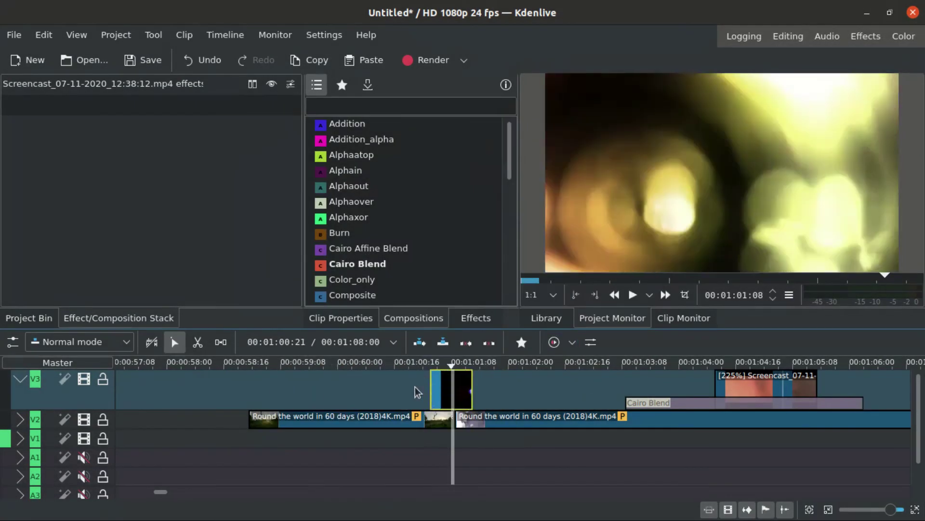
# Step: Add a Cairo Blend composition in Screen mode under the light leak at the cut
pyautogui.click(416, 391)
pyautogui.click(420, 417)
pyautogui.rightClick(424, 418)
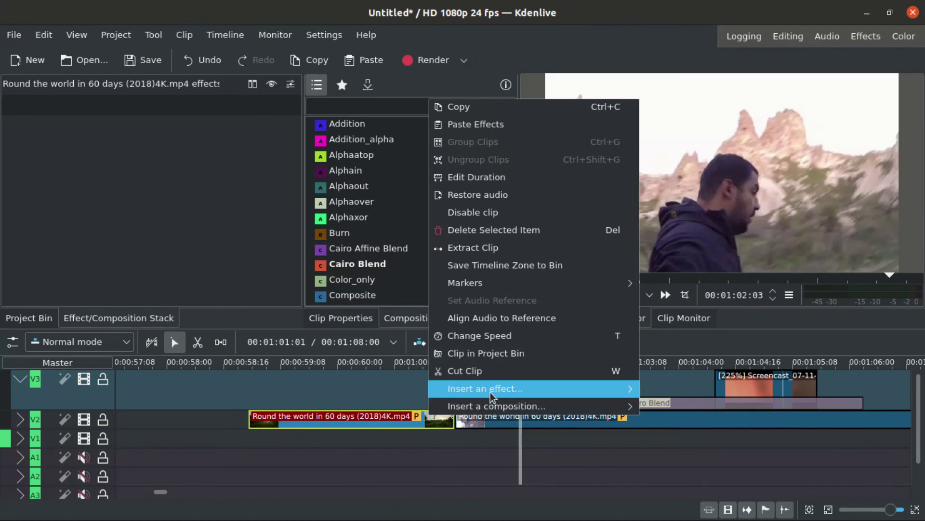
pyautogui.click(651, 405)
pyautogui.click(186, 205)
pyautogui.click(169, 284)
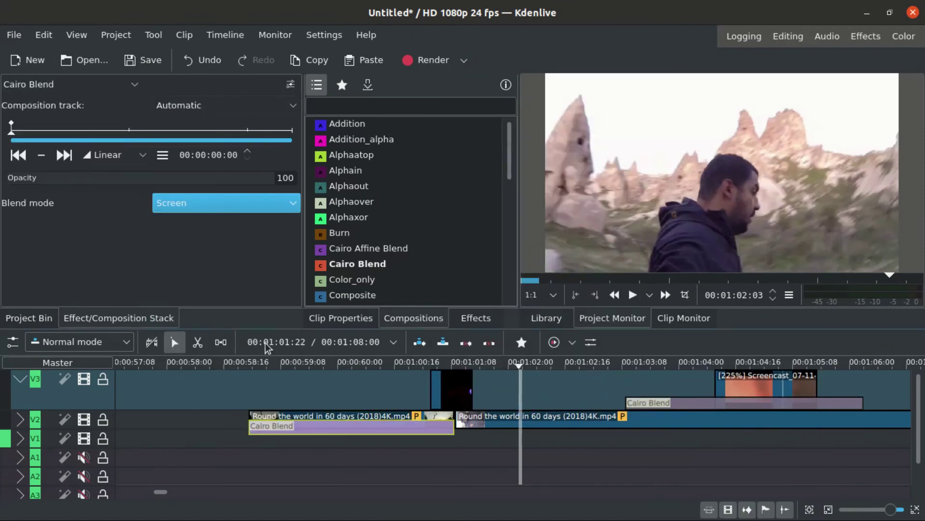
pyautogui.moveTo(270, 426); pyautogui.dragTo(403, 395)
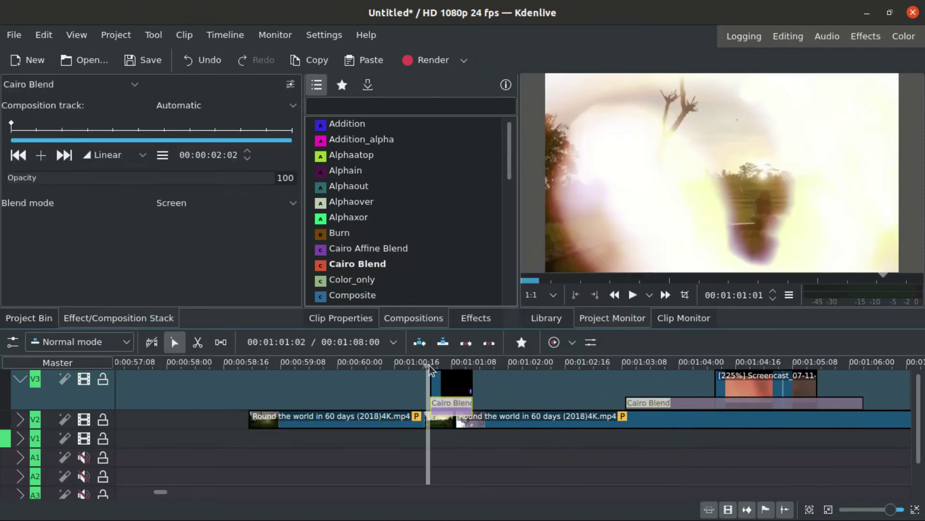